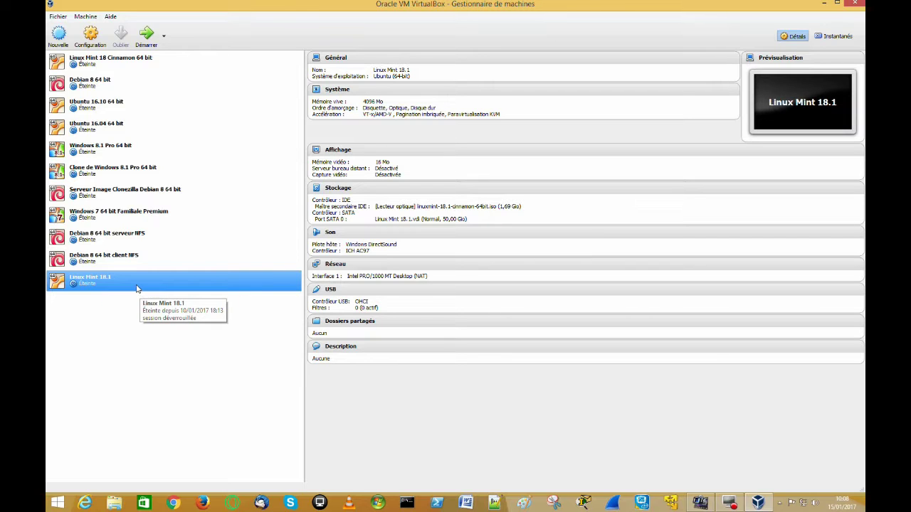
Step: Start the Linux Mint 18.1 VM, dismiss the keyboard and mouse notices, and maximize its window
click(147, 36)
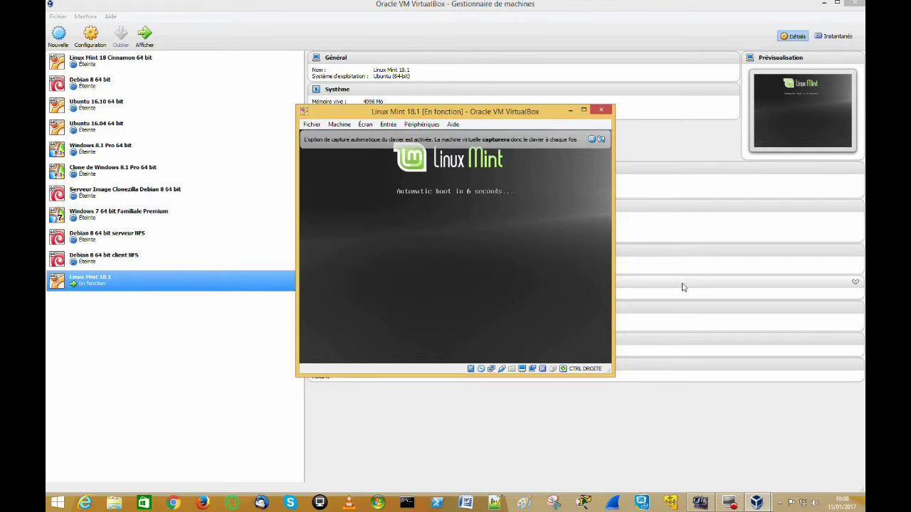
click(591, 140)
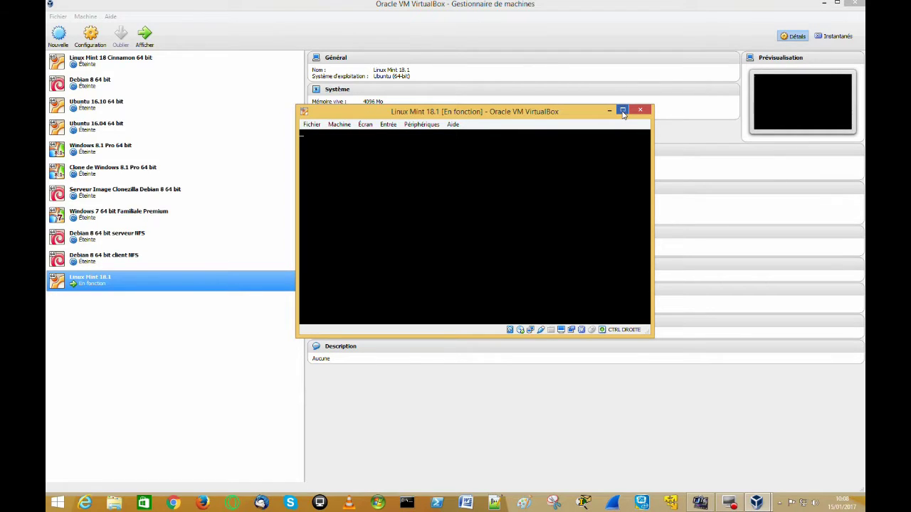
click(631, 139)
click(623, 112)
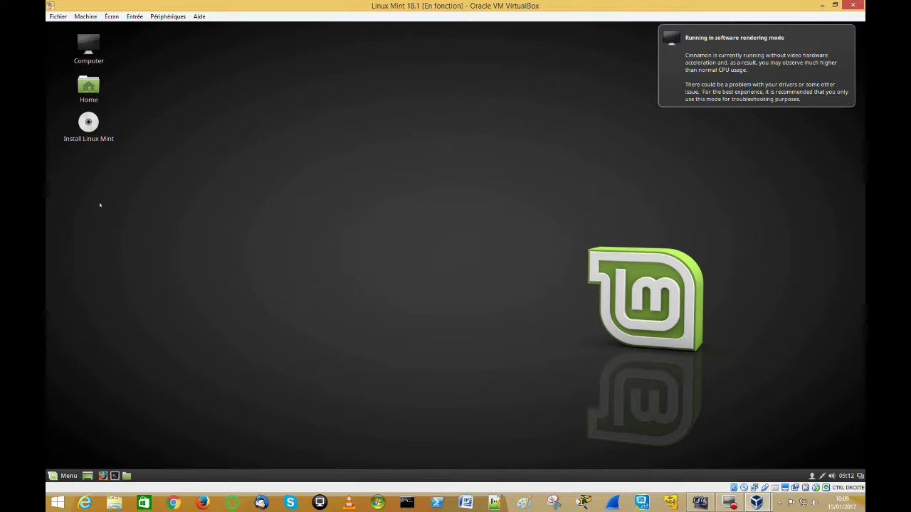
Step: Launch the installer in Français with third-party software for graphics, Wi-Fi and MP3 included
click(88, 122)
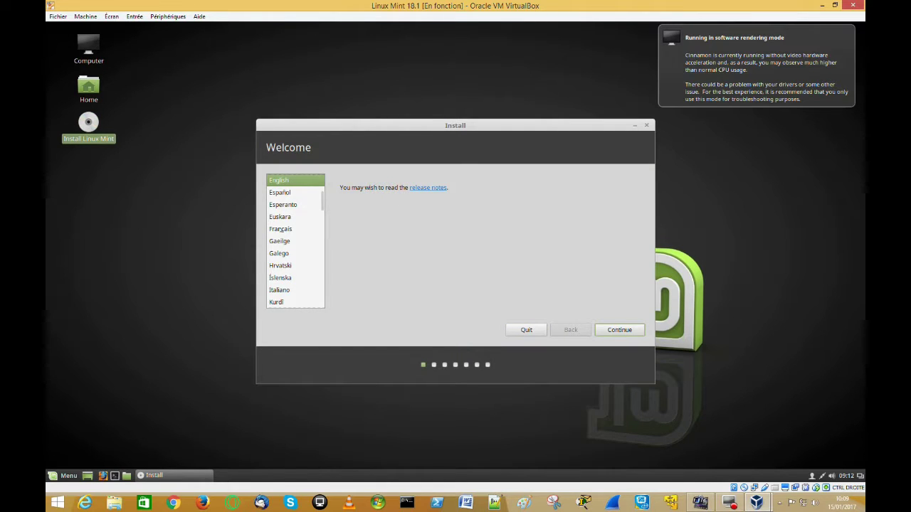
click(283, 229)
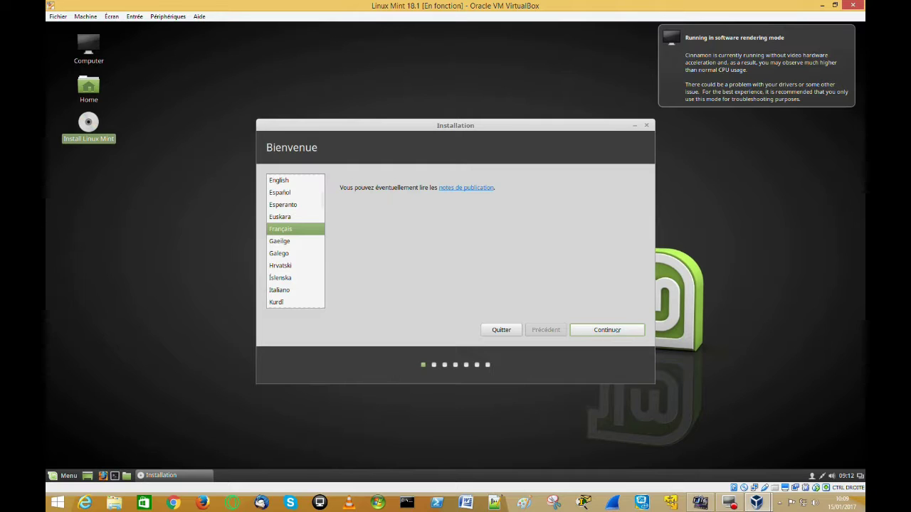
click(616, 329)
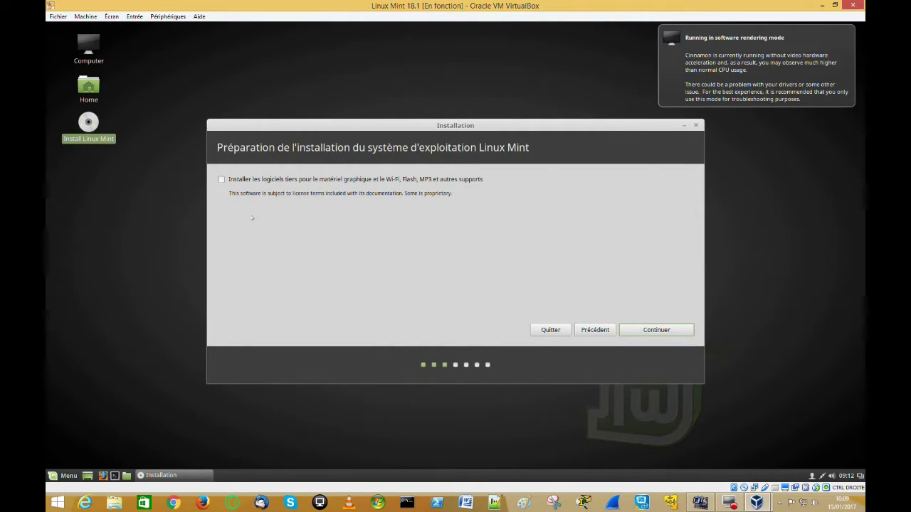
click(222, 179)
click(649, 330)
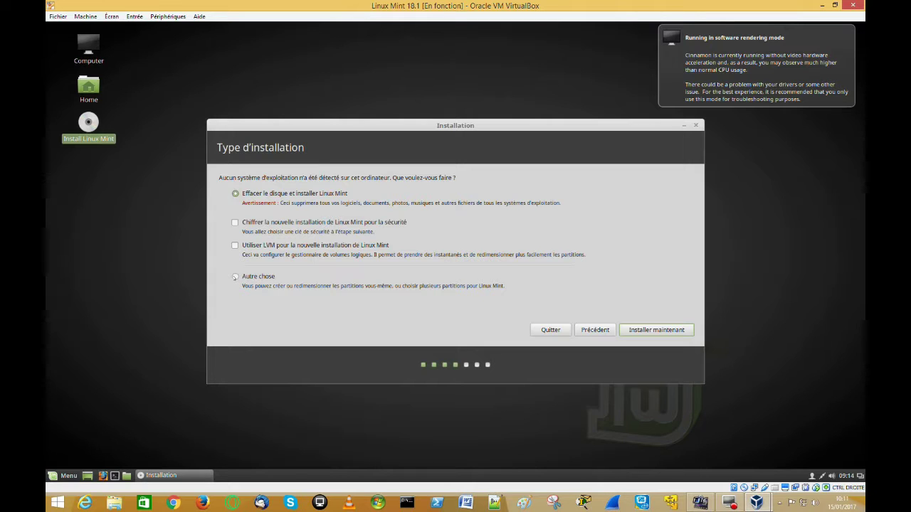
Step: Choose 'Autre chose' to partition /dev/sda manually
click(235, 277)
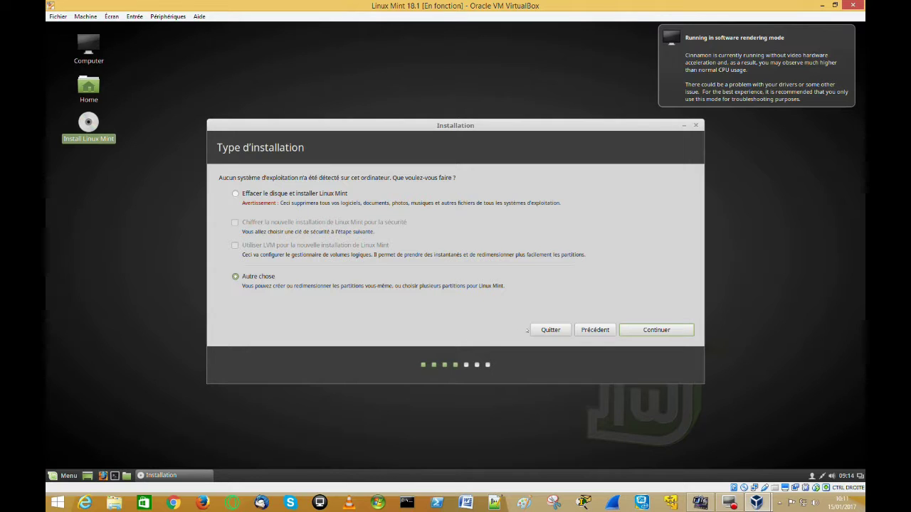
click(645, 331)
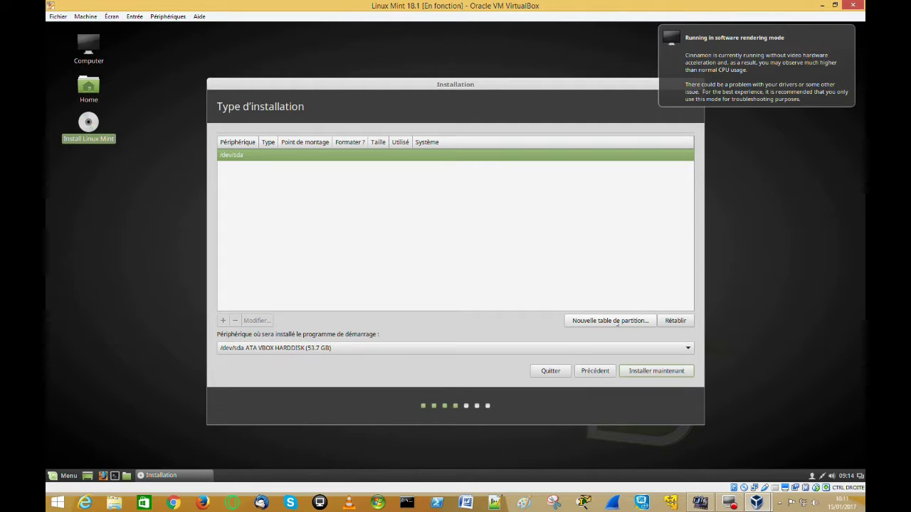
Step: Create a new empty partition table on /dev/sda and start a partition in the 53687 MB free space
click(611, 322)
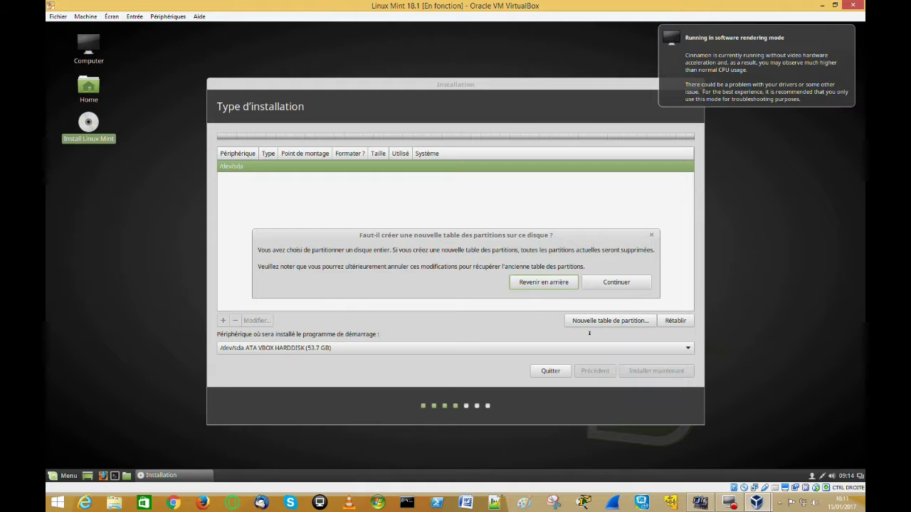
click(614, 283)
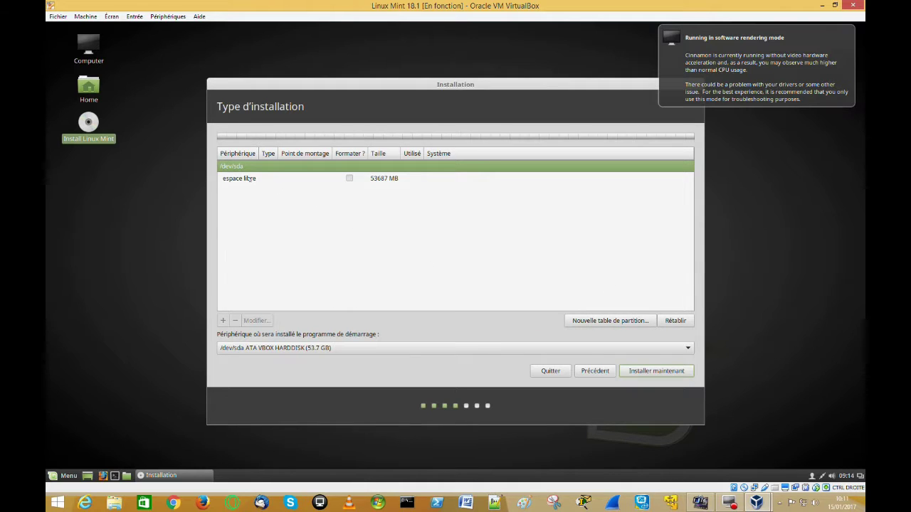
click(239, 178)
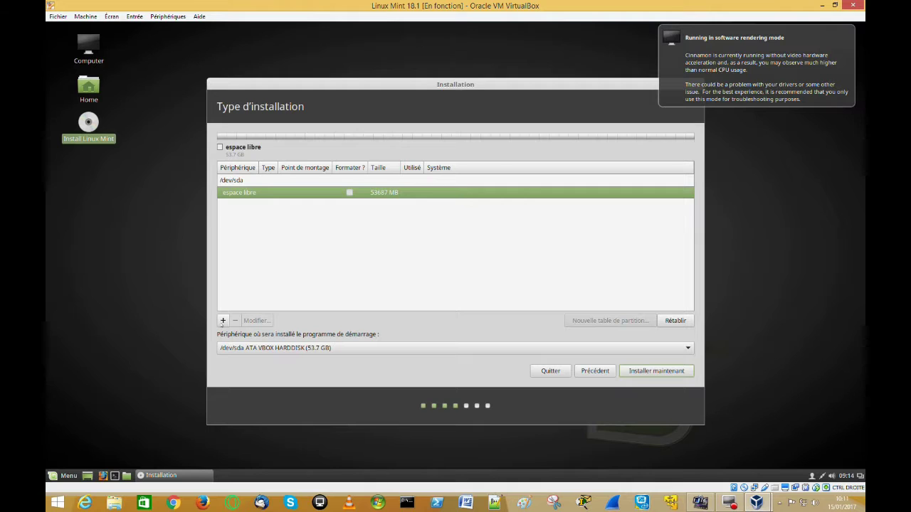
click(222, 322)
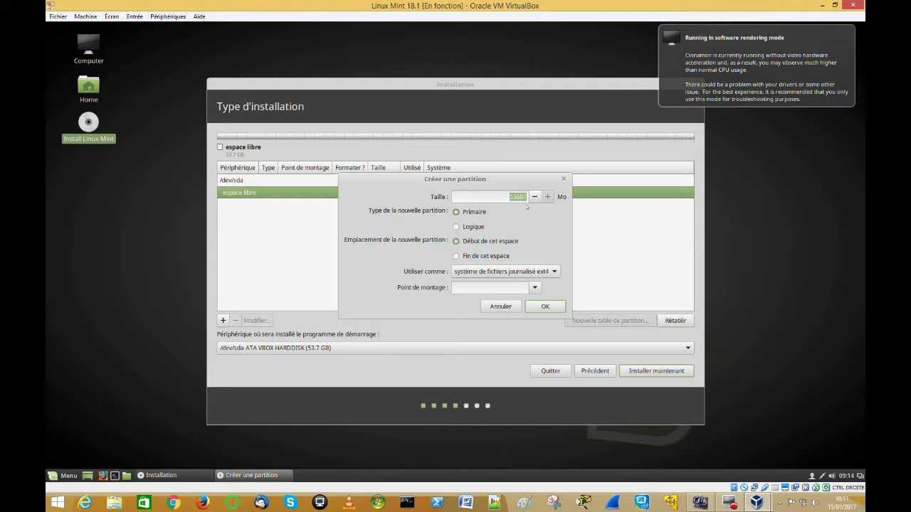
Step: Create a 20480 MB ext4 partition mounted at / (root)
key(Down)
key(Delete)
key(Delete)
key(Delete)
key(Delete)
key(Delete)
key(Delete)
text(0)
key(Up)
key(Up)
text(1)
key(BackSpace)
text(0482)
key(BackSpace)
text(0)
click(535, 288)
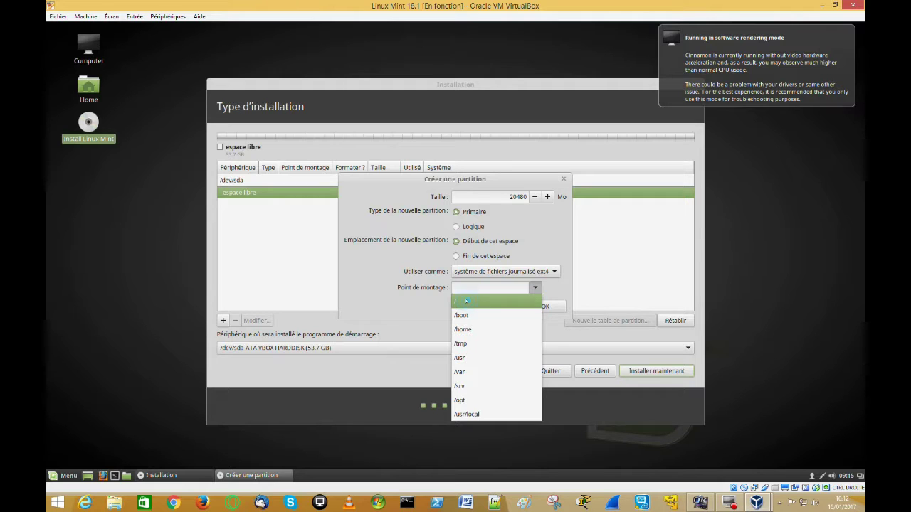
click(473, 304)
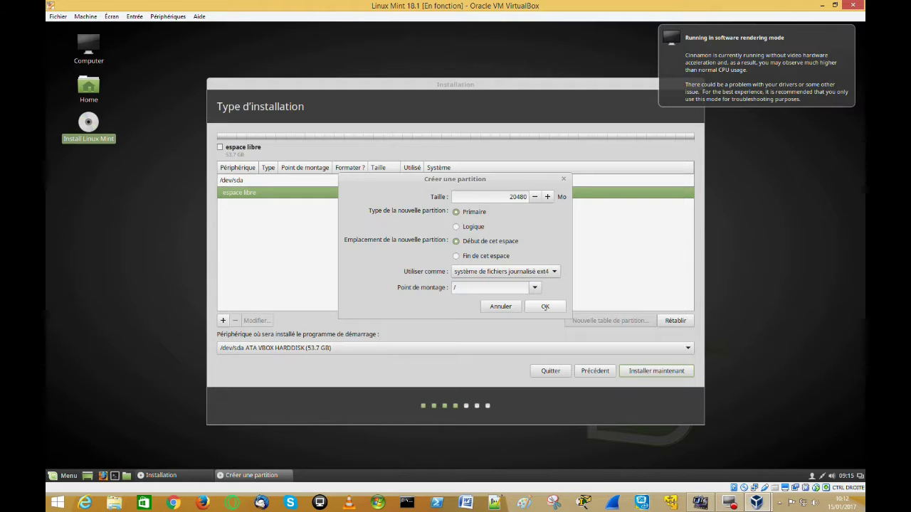
click(545, 306)
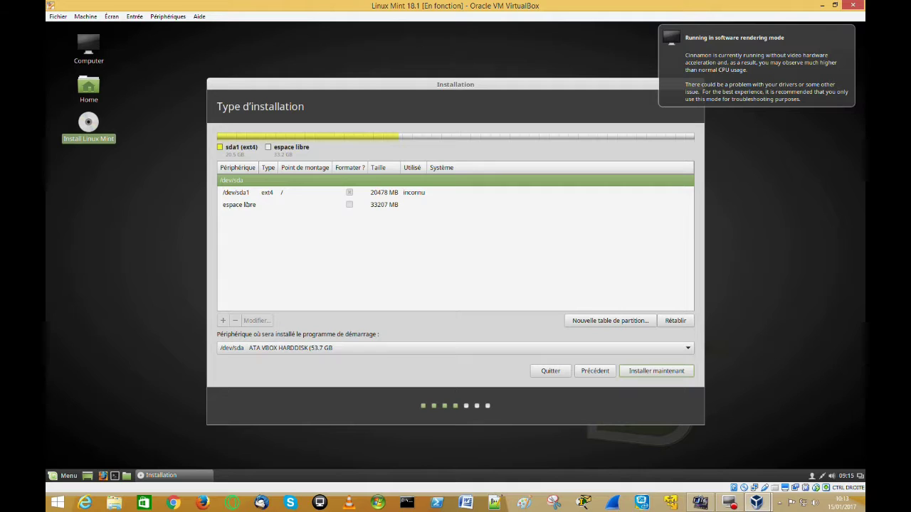
Step: Add a 4096 MB swap partition from the 33207 MB free space, then select the remaining free space
click(246, 204)
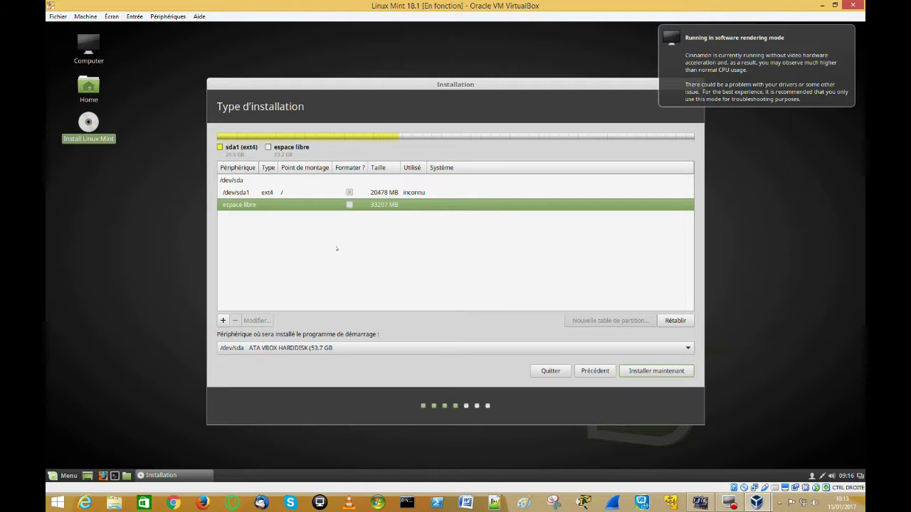
click(224, 321)
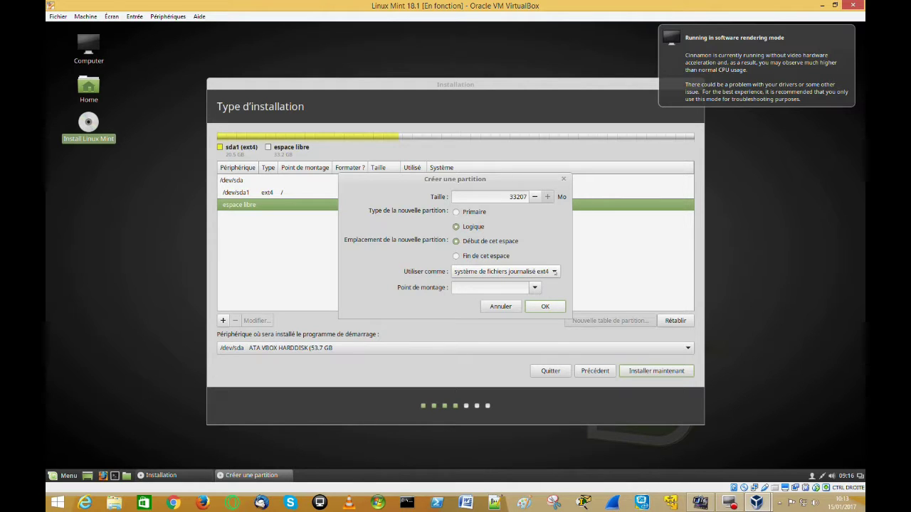
click(555, 272)
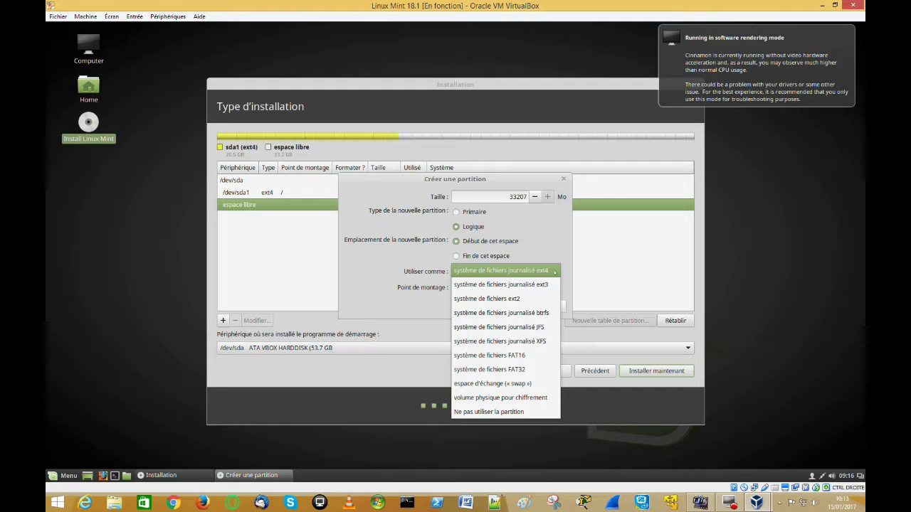
click(511, 384)
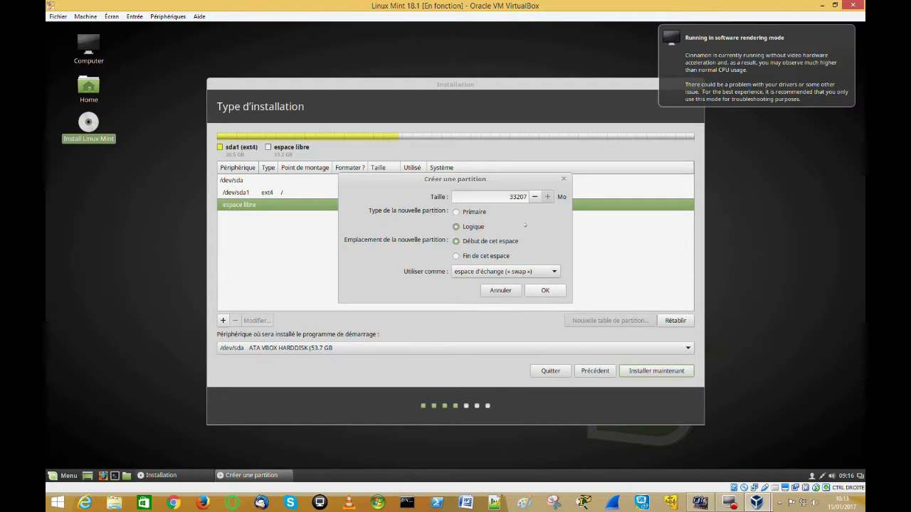
double_click(506, 195)
text(4096)
click(541, 290)
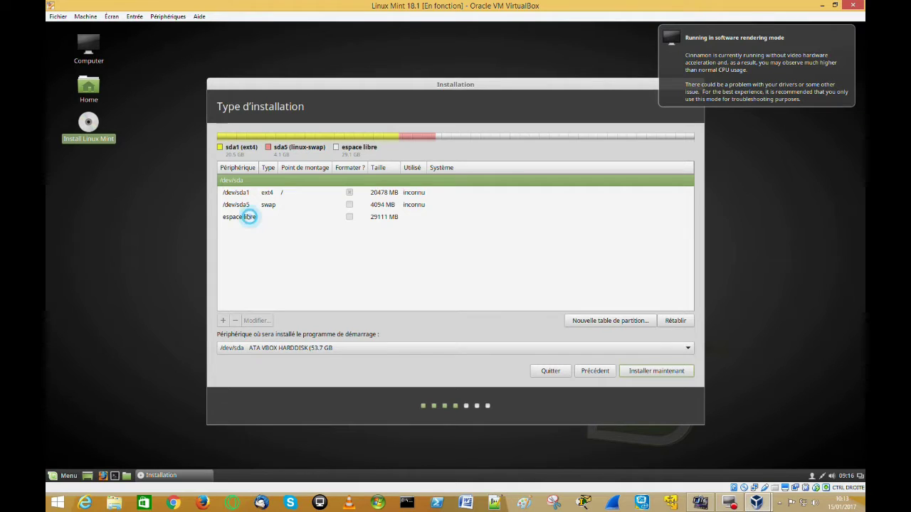
click(245, 217)
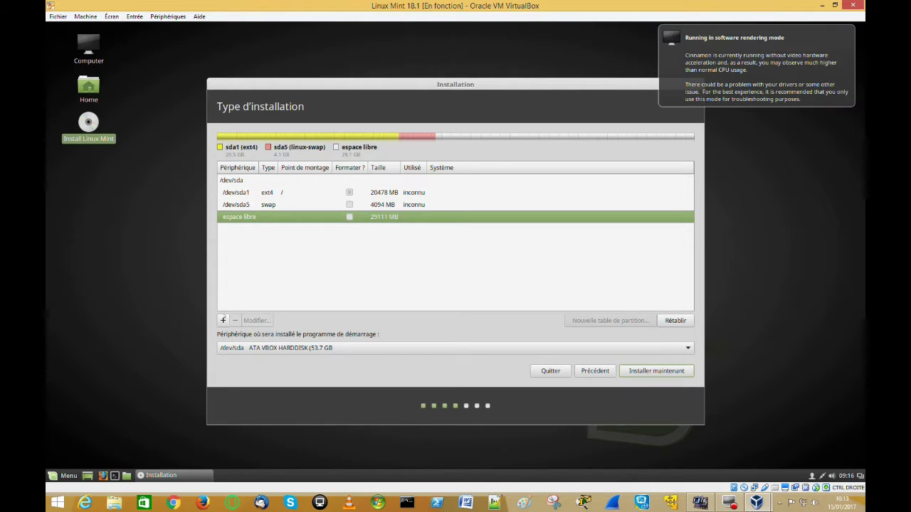
Step: Create a logical ext4 partition from the remaining 29112 MB, mounted at /home
click(223, 321)
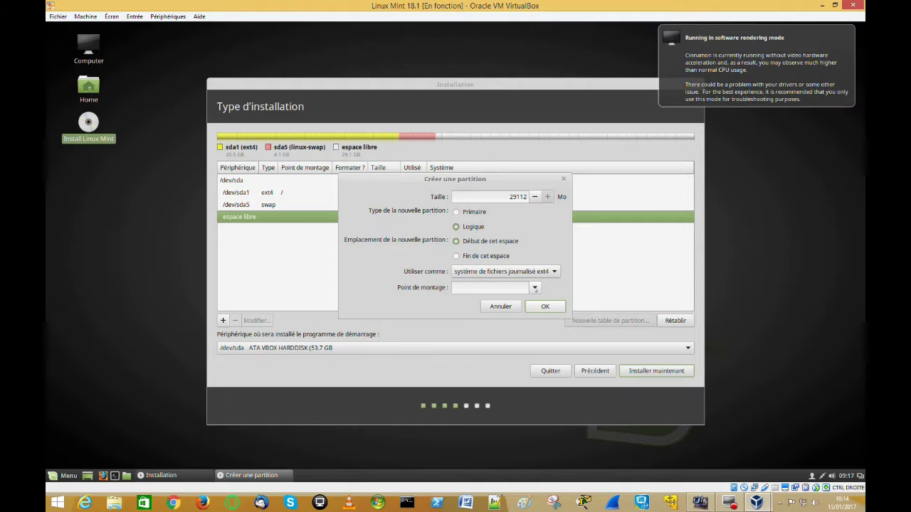
click(535, 288)
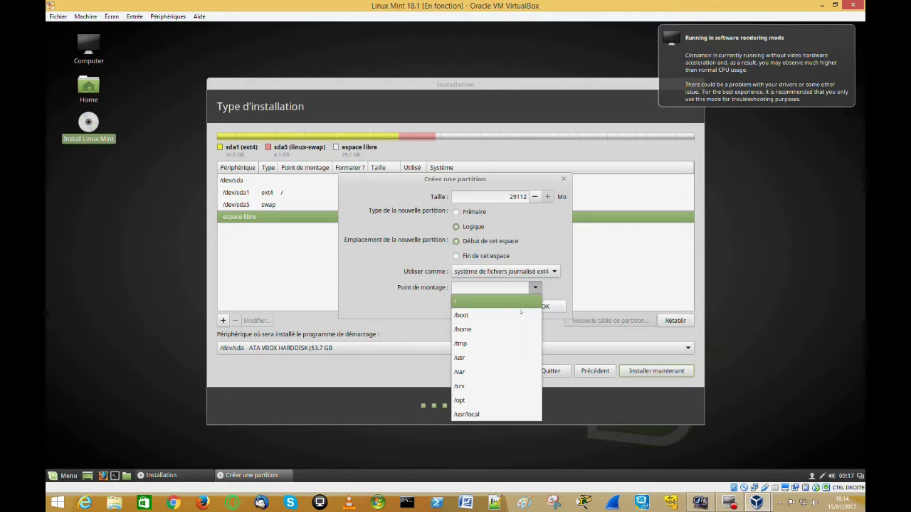
click(481, 331)
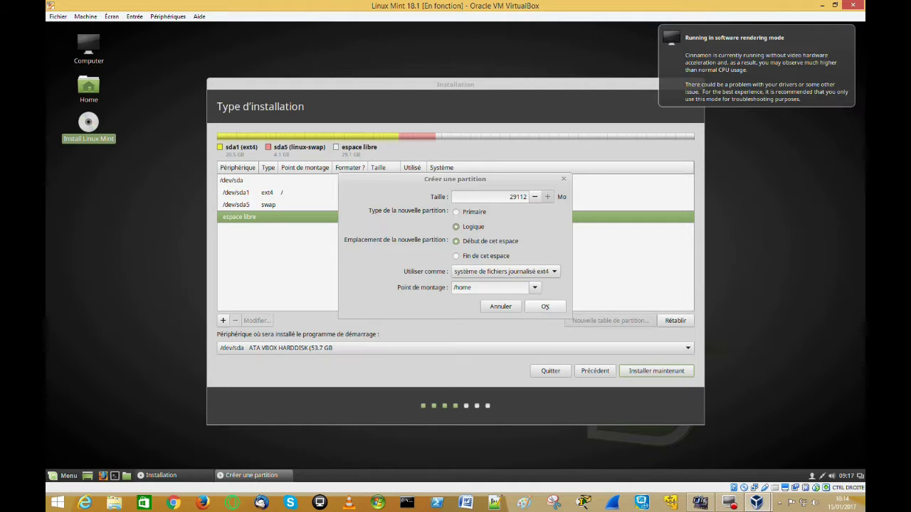
click(545, 306)
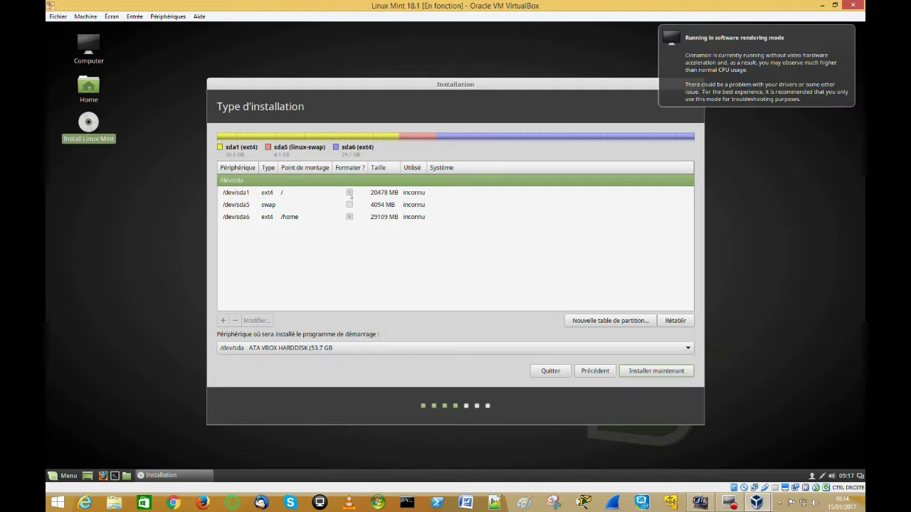
Step: Mark /dev/sda1 for formatting, then start the installation and confirm writing changes to disk
click(350, 193)
click(273, 192)
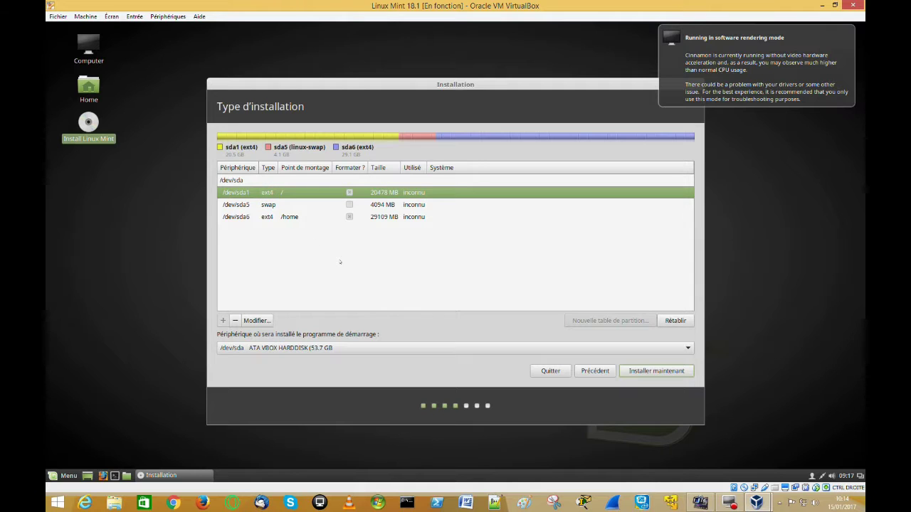
click(264, 322)
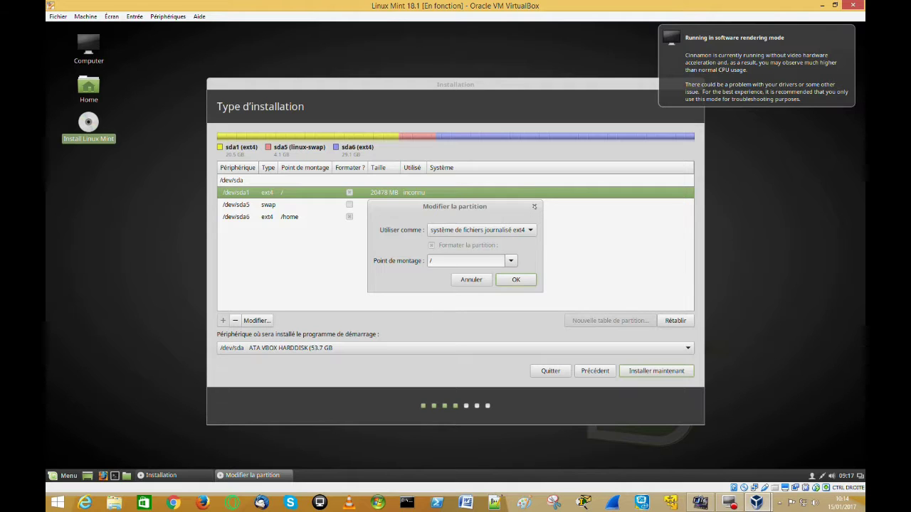
click(534, 206)
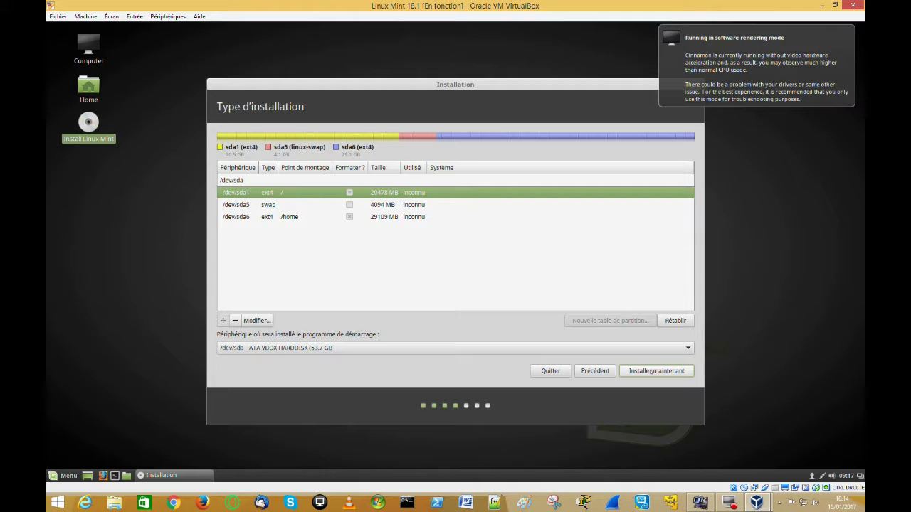
click(651, 371)
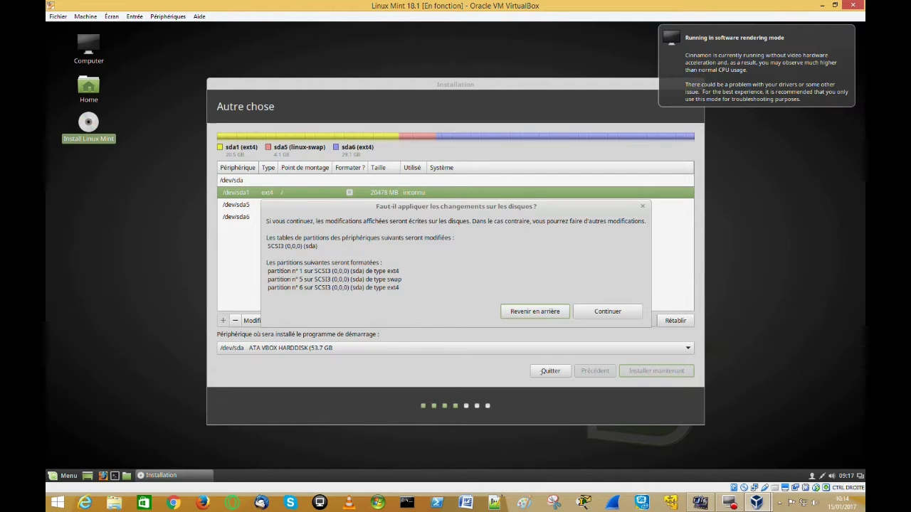
click(608, 313)
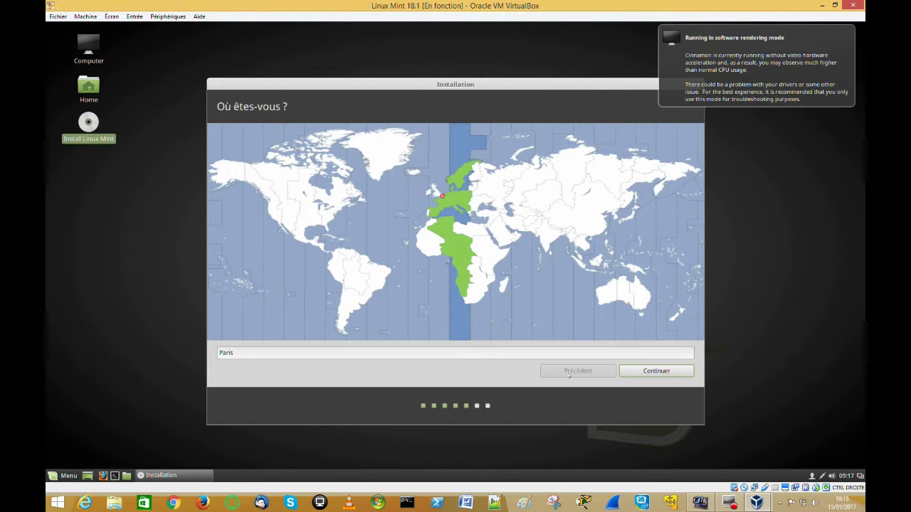
Step: Accept Paris as the location and the French keyboard layout
click(659, 372)
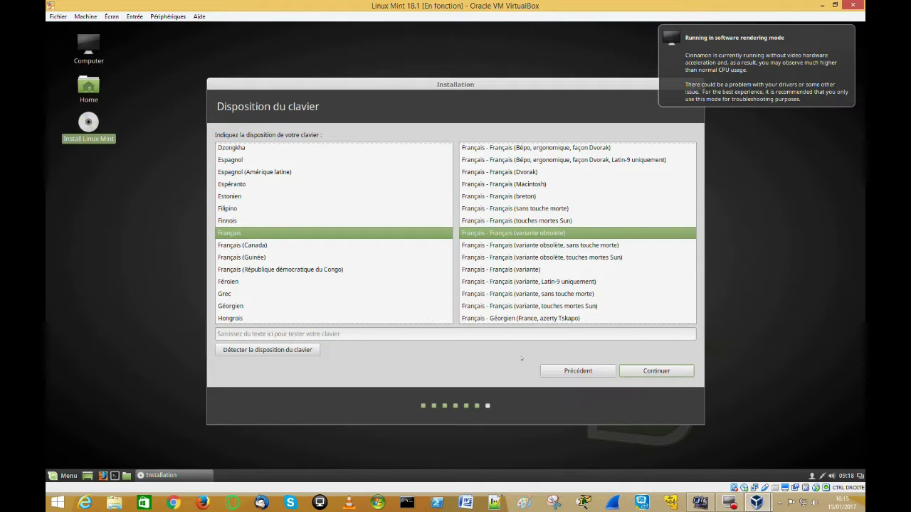
click(656, 371)
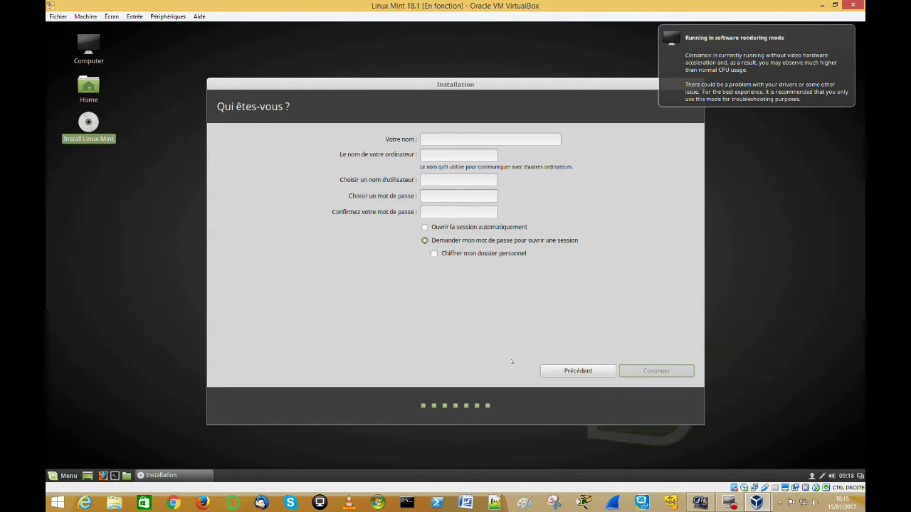
Step: Enter the user's name, set and confirm the account password, and begin installing
text(dominique)
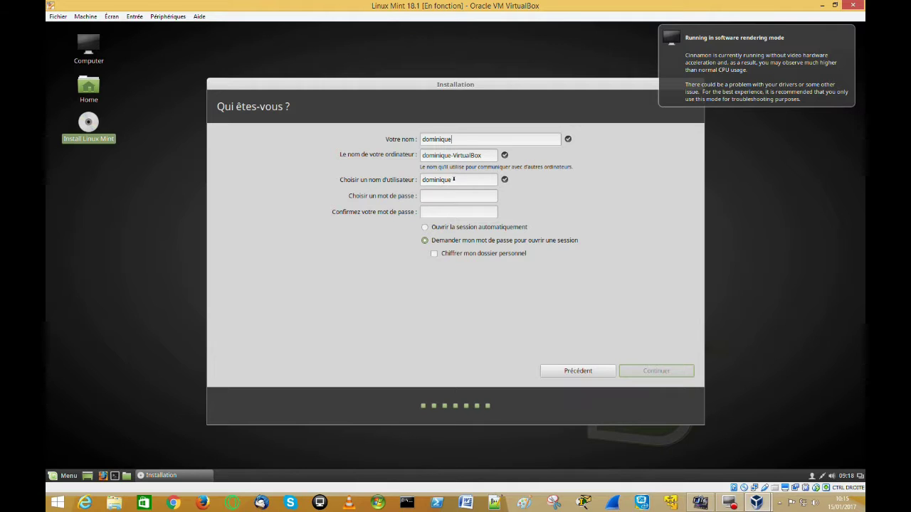
click(427, 197)
click(437, 211)
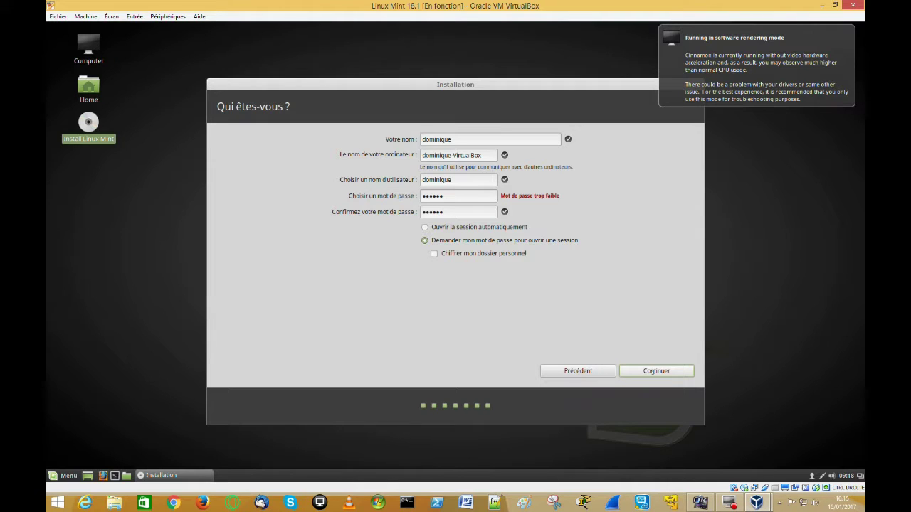
click(649, 370)
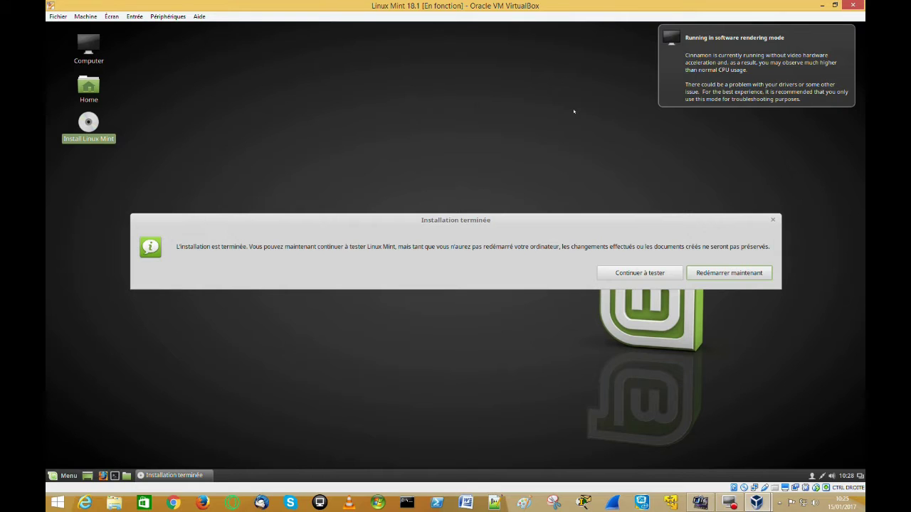
Step: Reboot the guest with the installation medium removed, then connect the optical drive to host drive D:
click(729, 274)
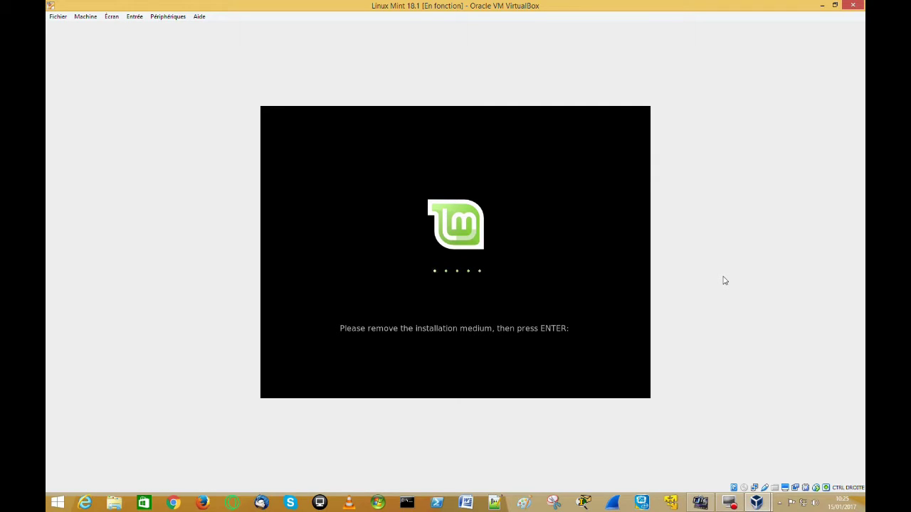
key(Return)
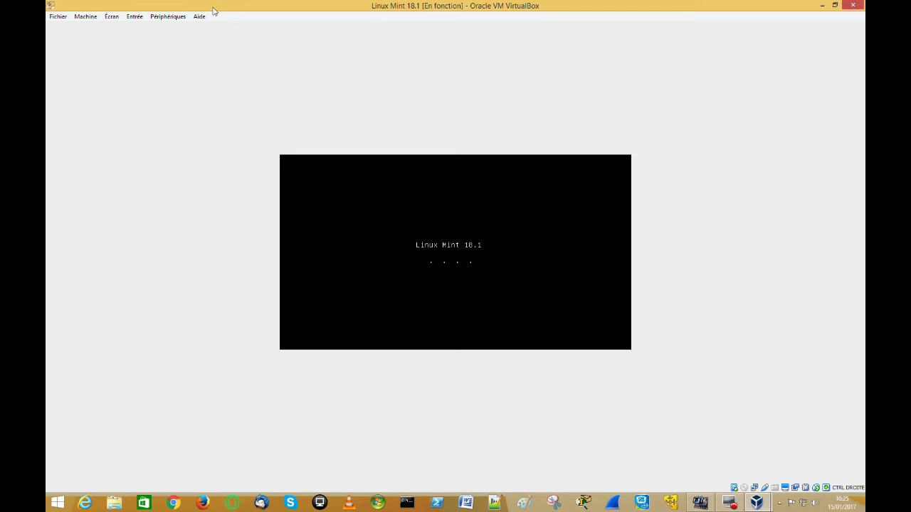
click(180, 19)
mouse_move(205, 30)
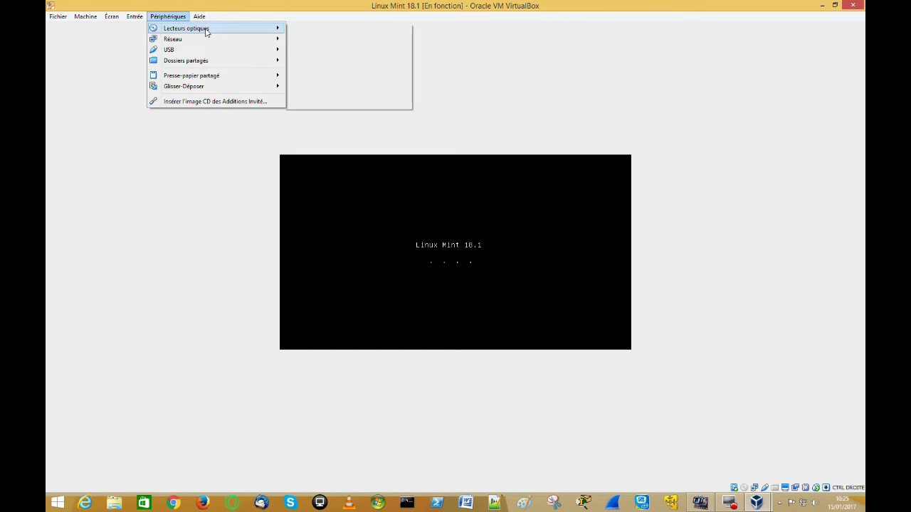
click(322, 44)
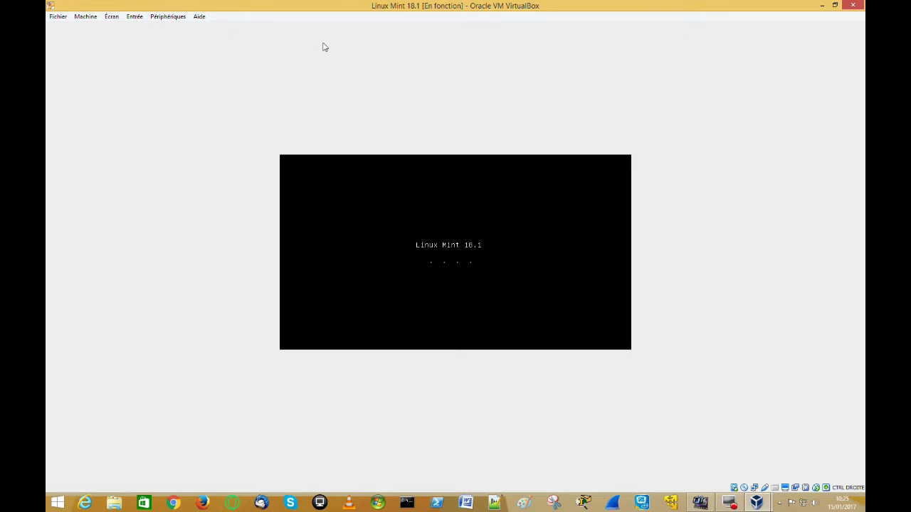